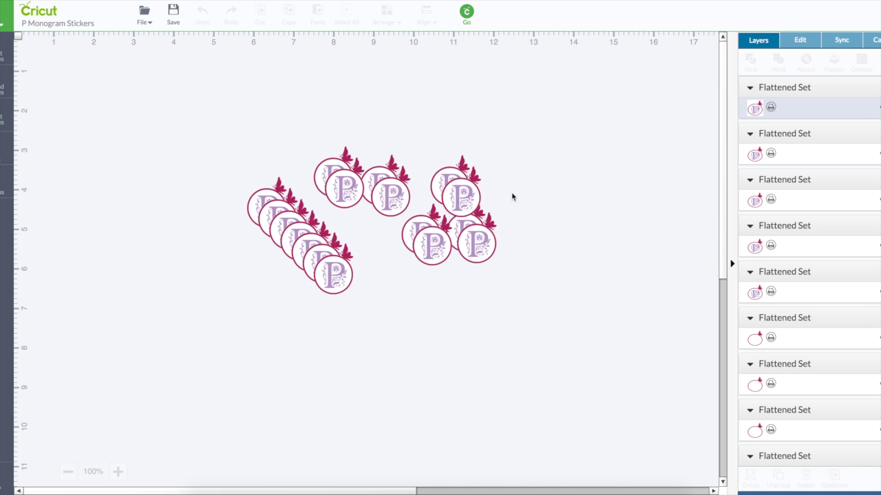
# Save the P Monogram Stickers project, then start a new blank Untitled Project.
pyautogui.click(141, 17)
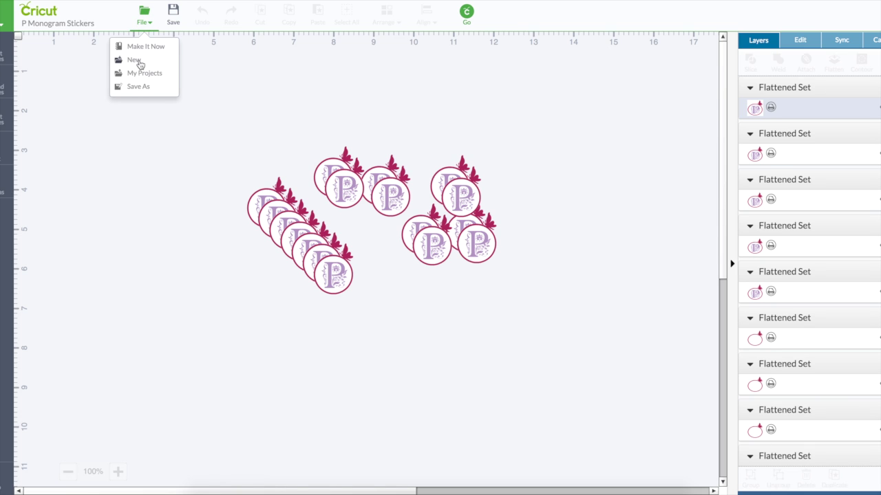
pyautogui.click(137, 62)
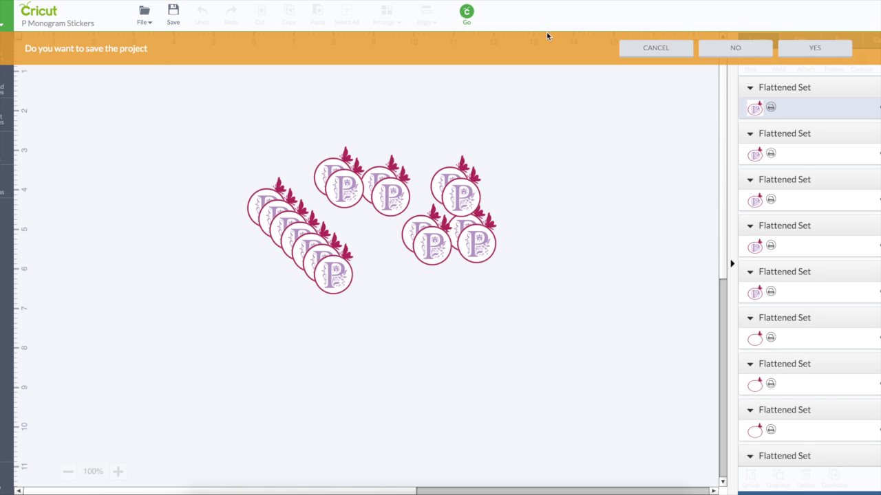
pyautogui.click(815, 48)
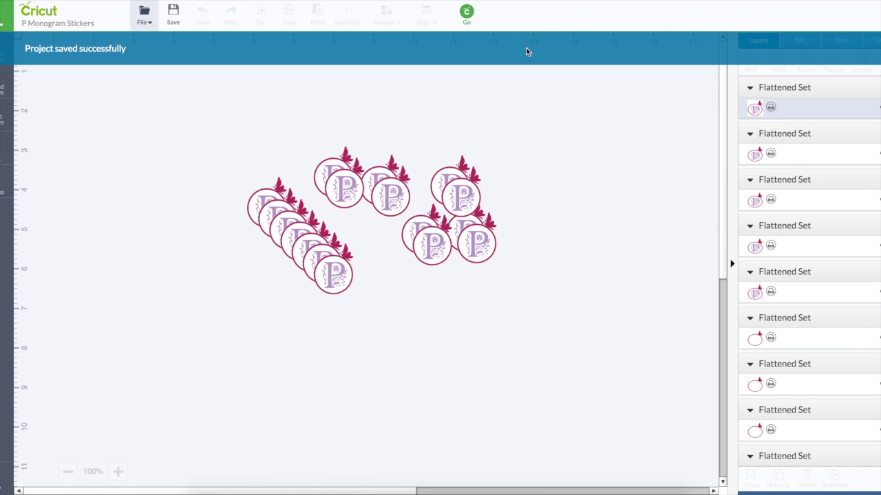
pyautogui.click(143, 17)
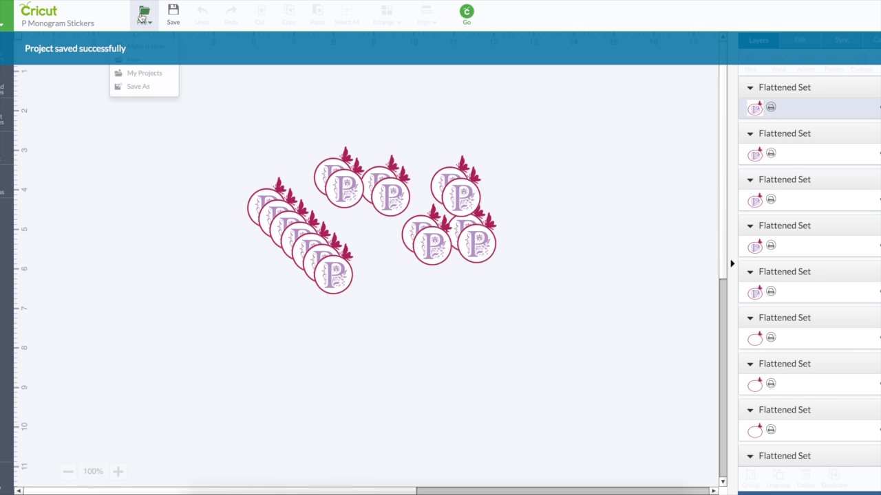
pyautogui.click(133, 62)
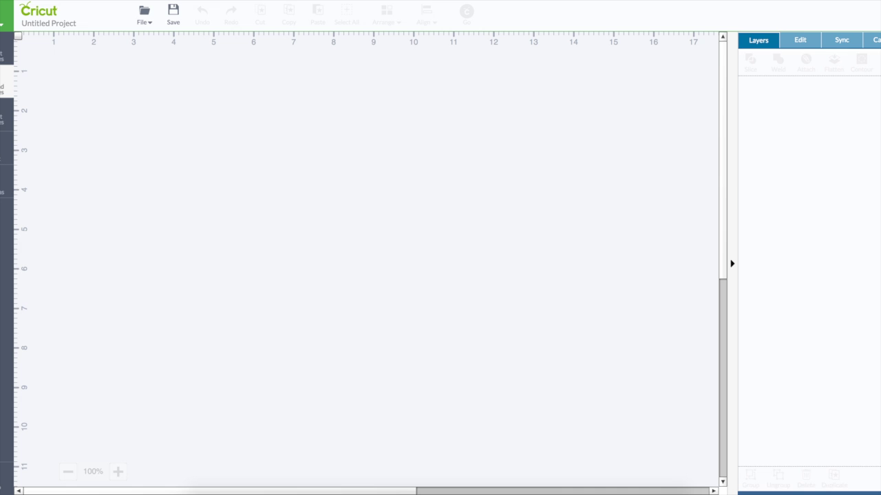
# Insert a circle and a slightly smaller duplicate of it.
pyautogui.click(7, 114)
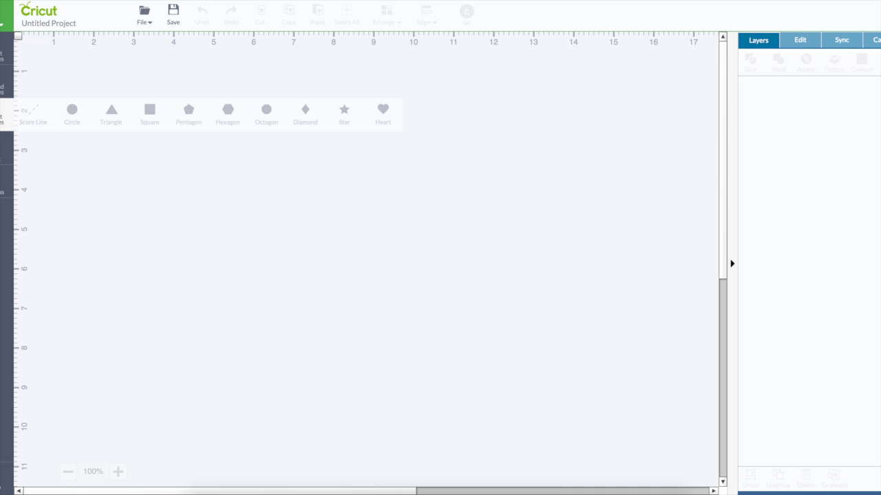
pyautogui.click(71, 112)
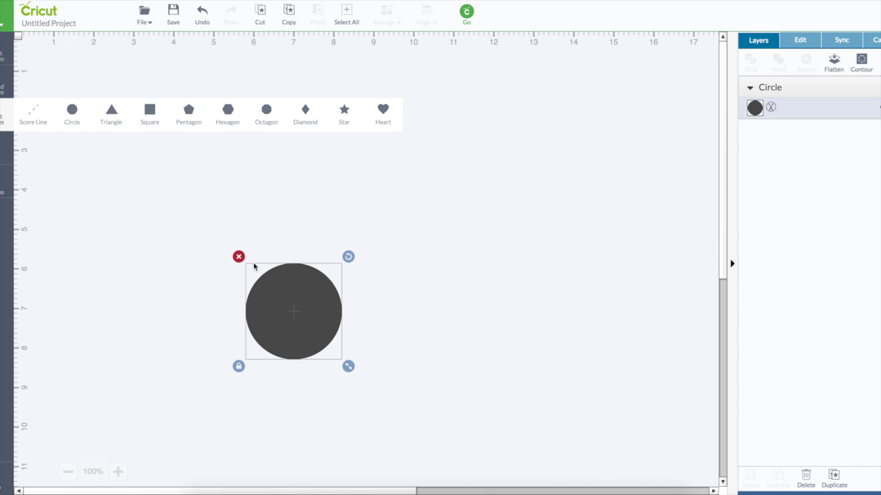
pyautogui.click(834, 478)
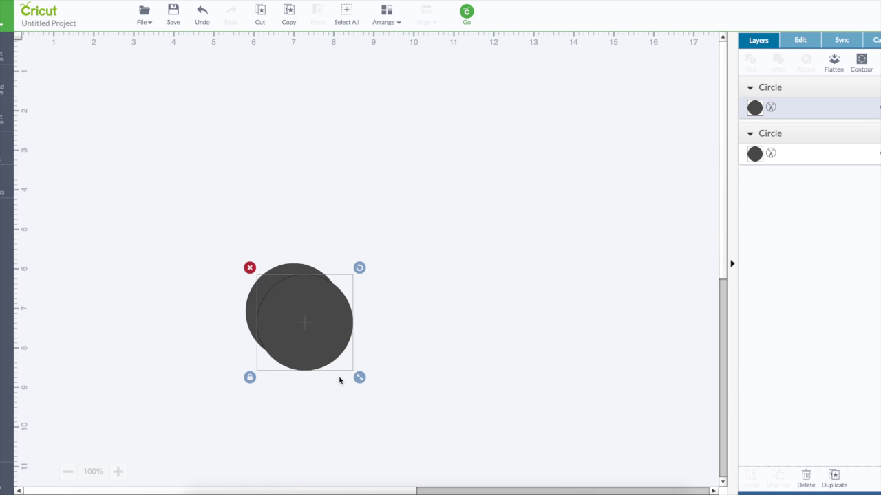
pyautogui.moveTo(359, 380); pyautogui.dragTo(352, 370)
# Centre both circles, slice them, and delete the inner disc to leave a thin ring.
pyautogui.click(219, 213)
pyautogui.moveTo(223, 228); pyautogui.dragTo(401, 413)
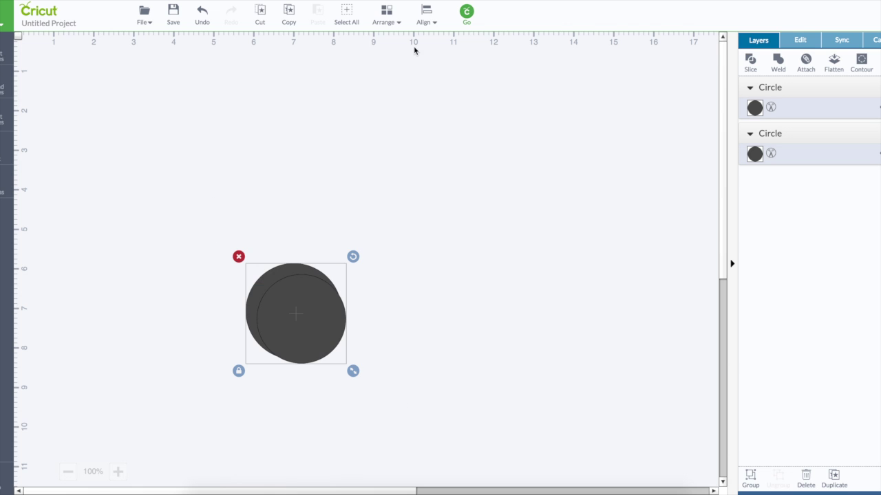
pyautogui.click(426, 15)
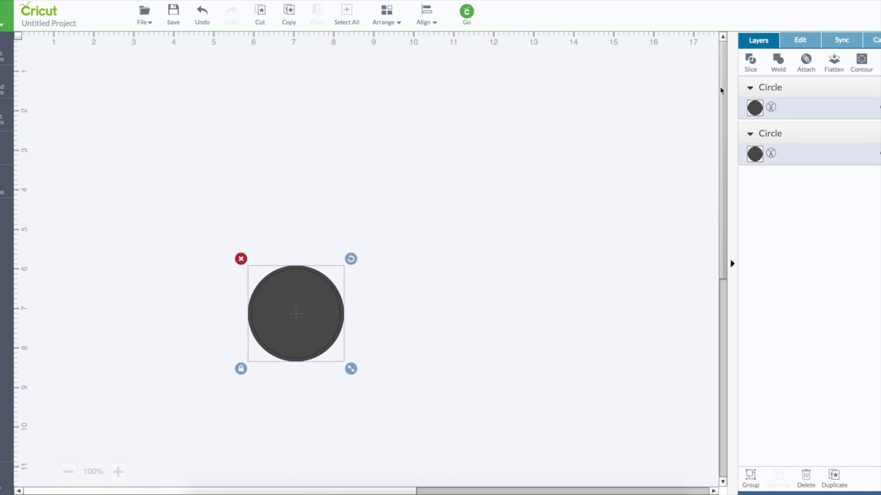
pyautogui.click(752, 61)
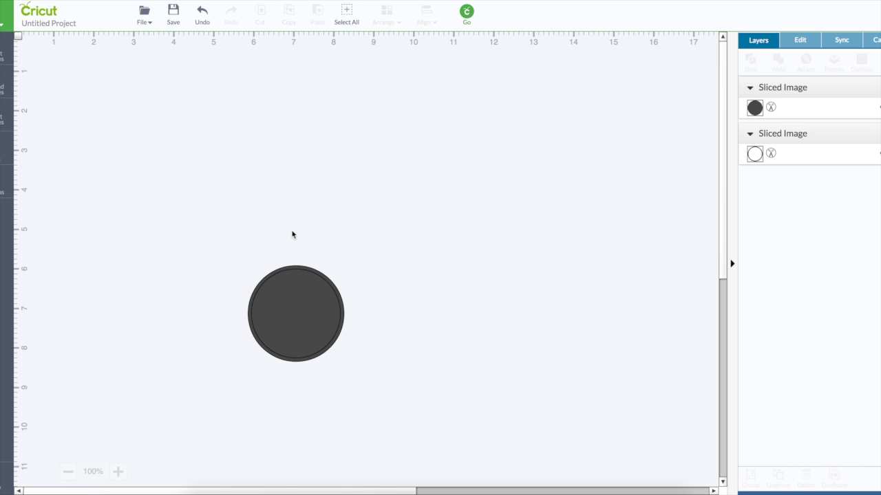
pyautogui.click(287, 284)
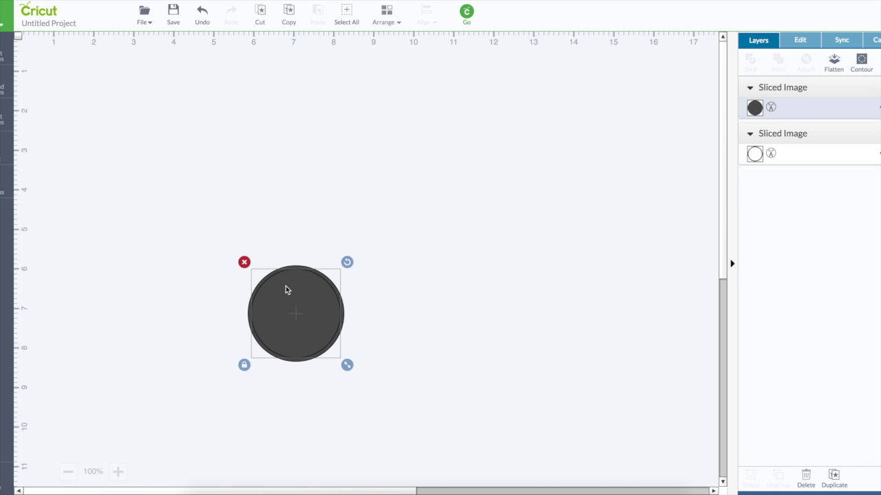
pyautogui.click(245, 263)
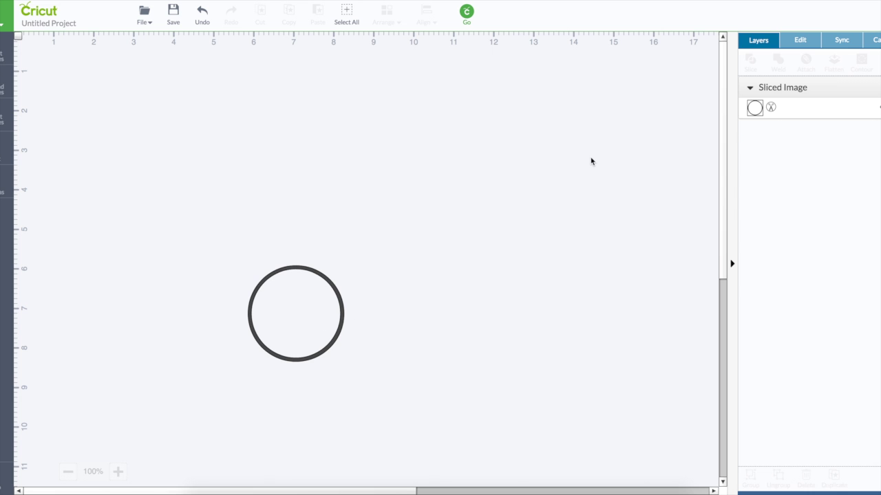
# Colour the ring plum (#aa1e58) and deselect it.
pyautogui.click(754, 108)
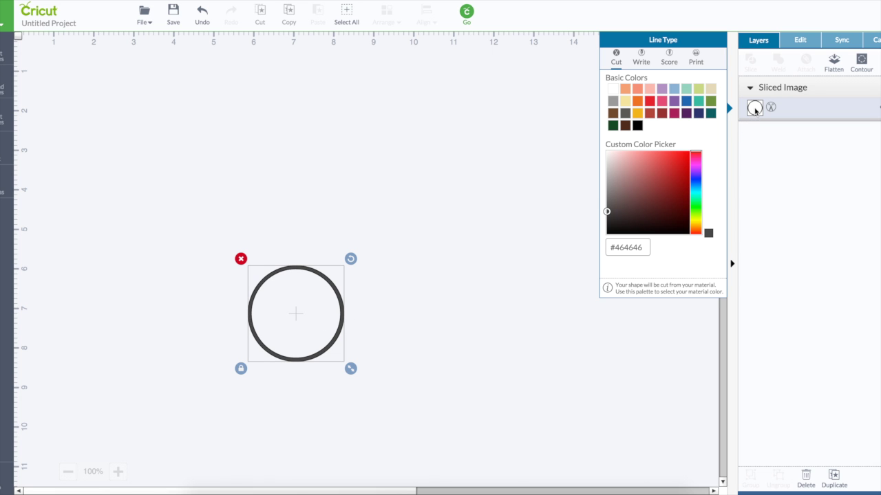
pyautogui.click(676, 114)
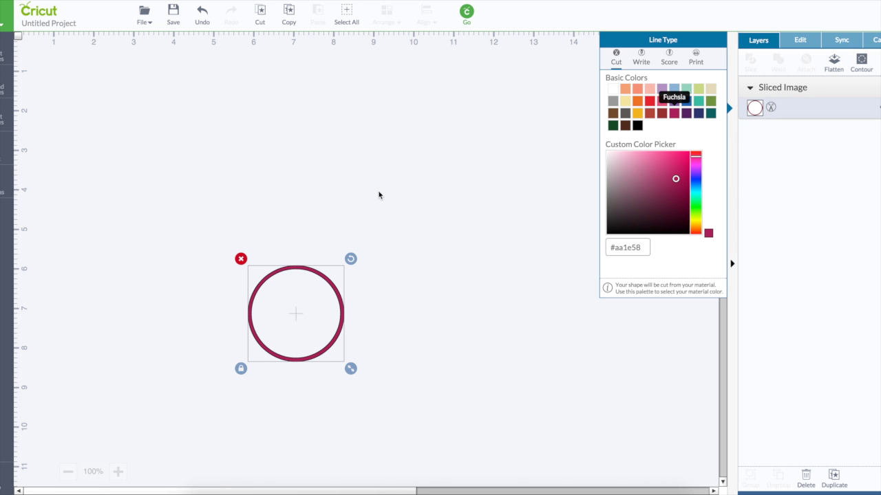
pyautogui.click(438, 175)
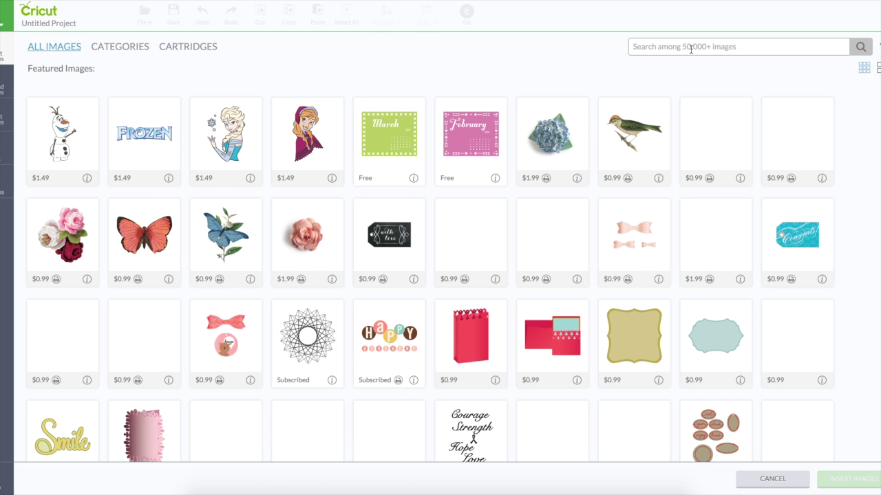
# Search the image library for 'butterfly' and insert the yellow butterfly image.
pyautogui.click(690, 46)
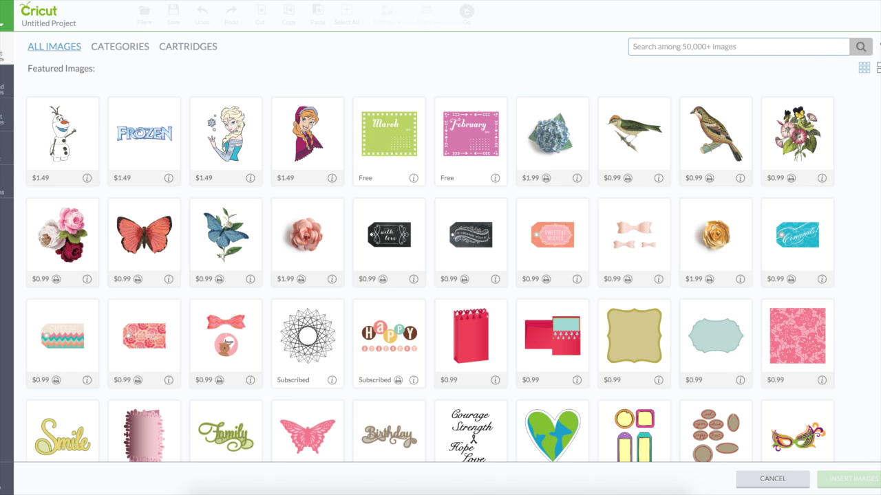
pyautogui.write('butterfly')
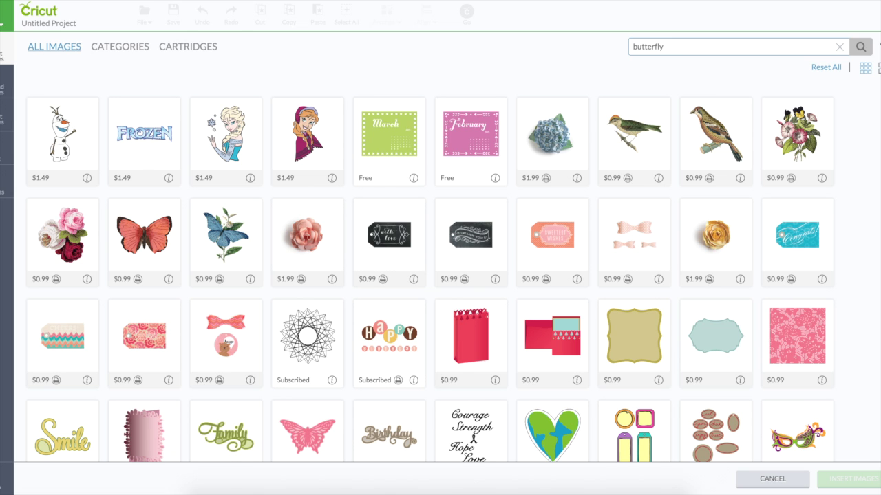
pyautogui.press('Return')
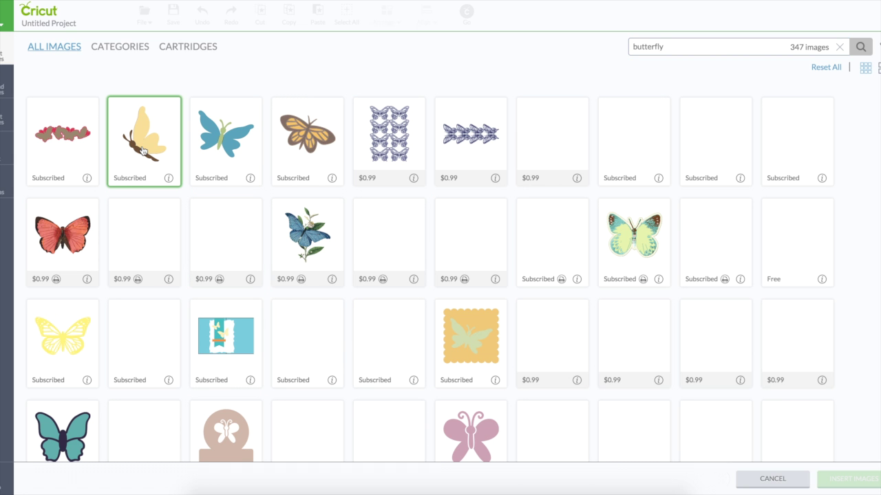
pyautogui.click(143, 151)
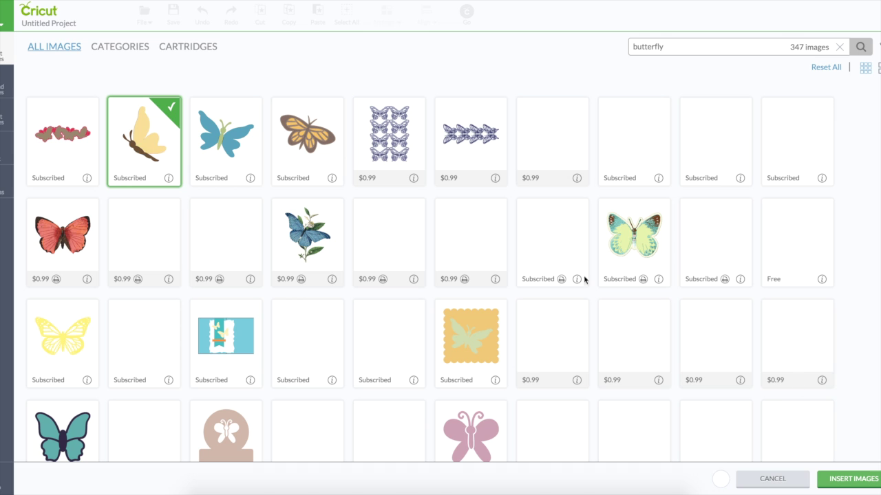
pyautogui.click(859, 480)
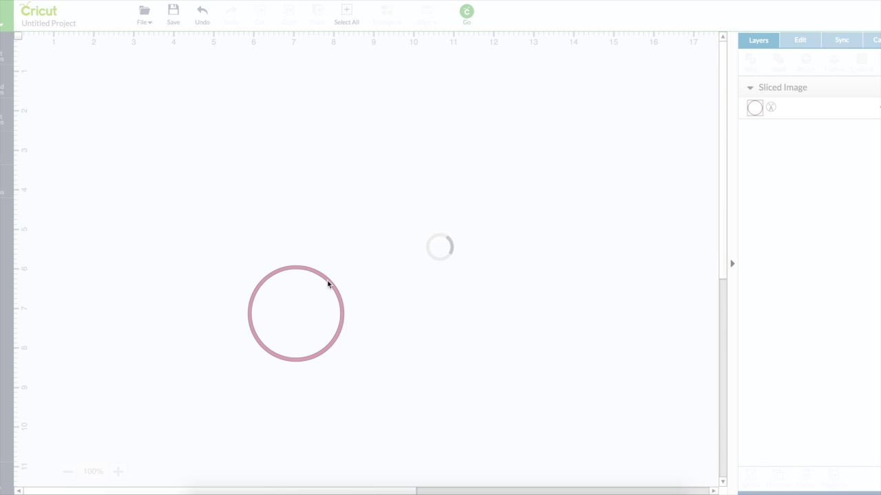
# Shrink the butterfly to about 0.81 × 1.03 in, set it on the ring's top, and weld them.
pyautogui.moveTo(288, 325); pyautogui.dragTo(359, 273)
pyautogui.moveTo(401, 302); pyautogui.dragTo(359, 273)
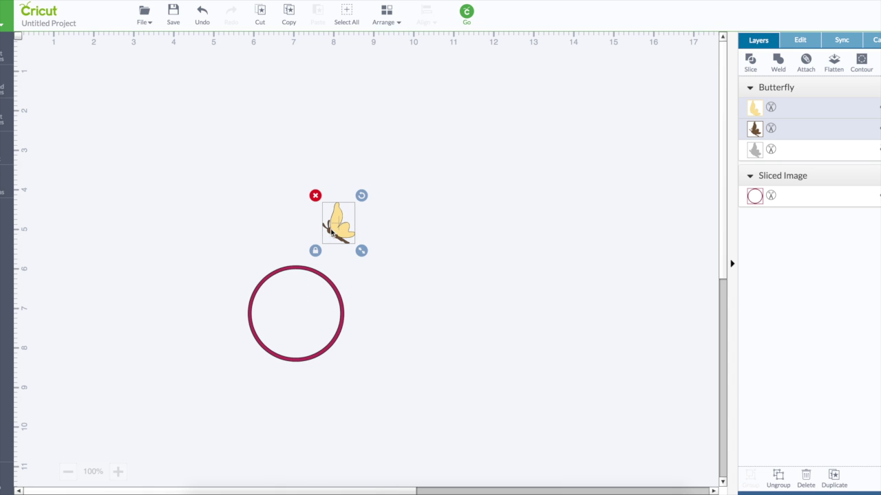
pyautogui.moveTo(337, 230); pyautogui.dragTo(319, 264)
pyautogui.click(143, 231)
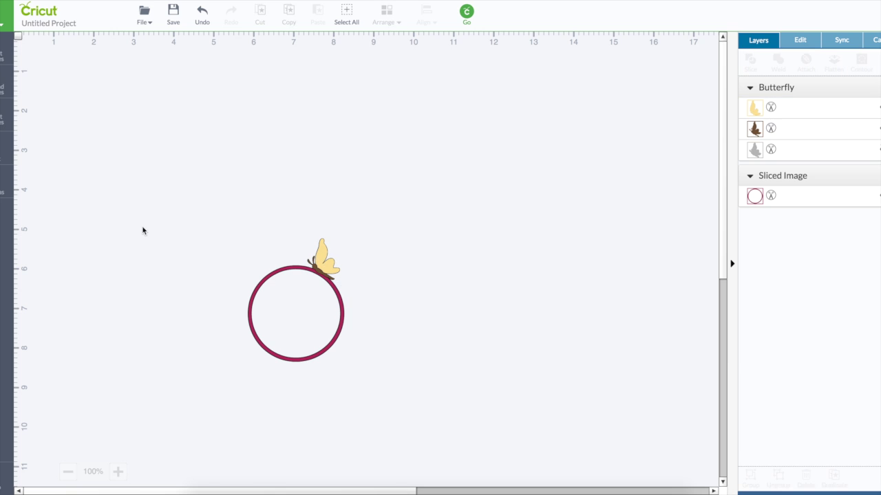
pyautogui.click(346, 11)
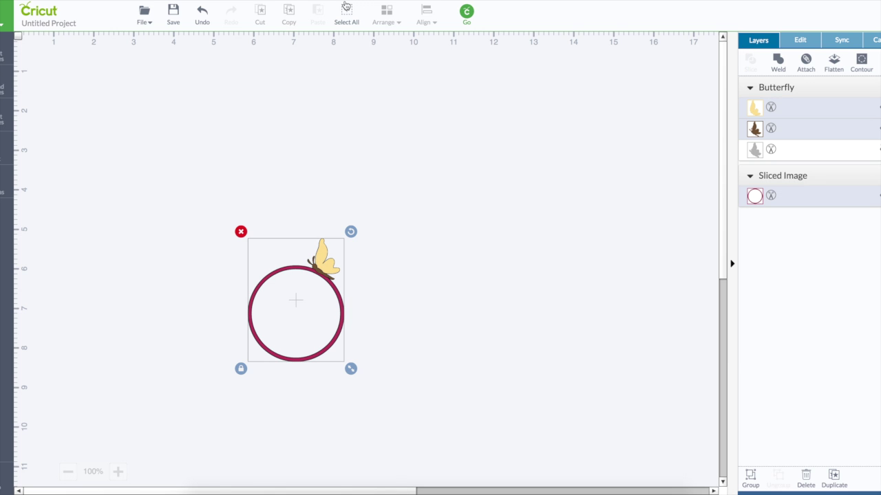
pyautogui.click(778, 63)
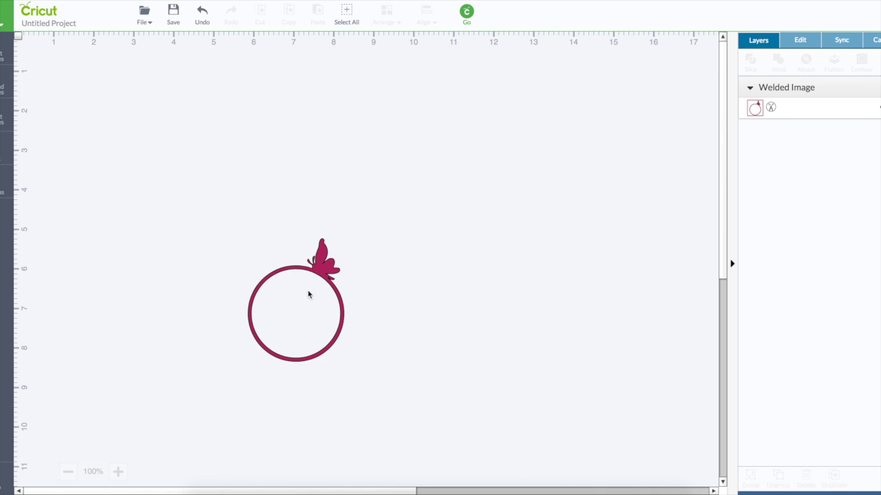
pyautogui.click(3, 120)
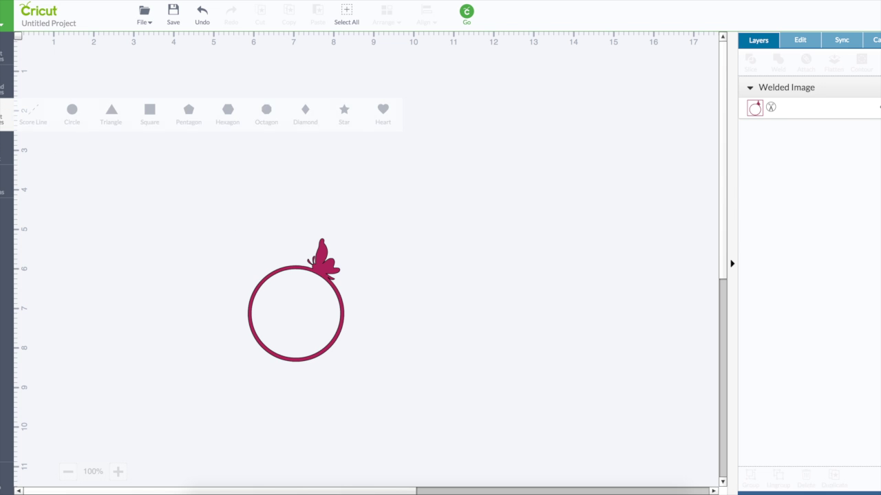
# Add a white (#ffffff) circle over the ring and send it to the back.
pyautogui.click(72, 114)
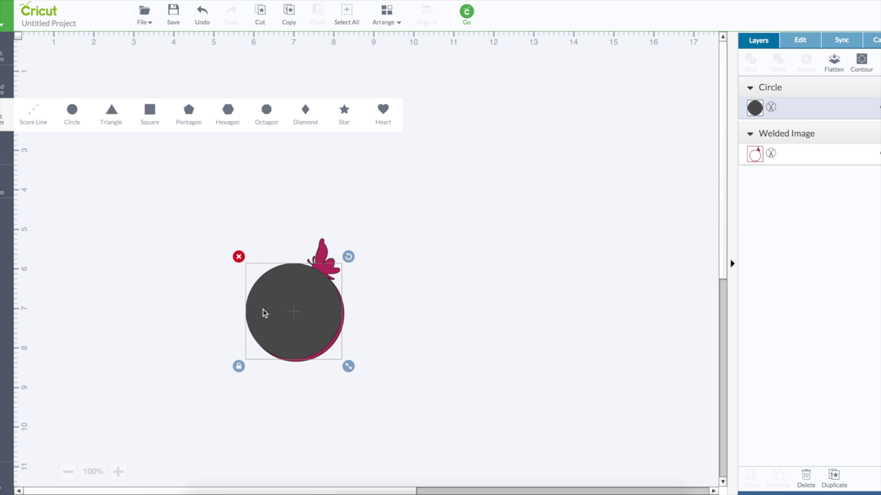
pyautogui.moveTo(262, 311); pyautogui.dragTo(266, 313)
pyautogui.click(756, 108)
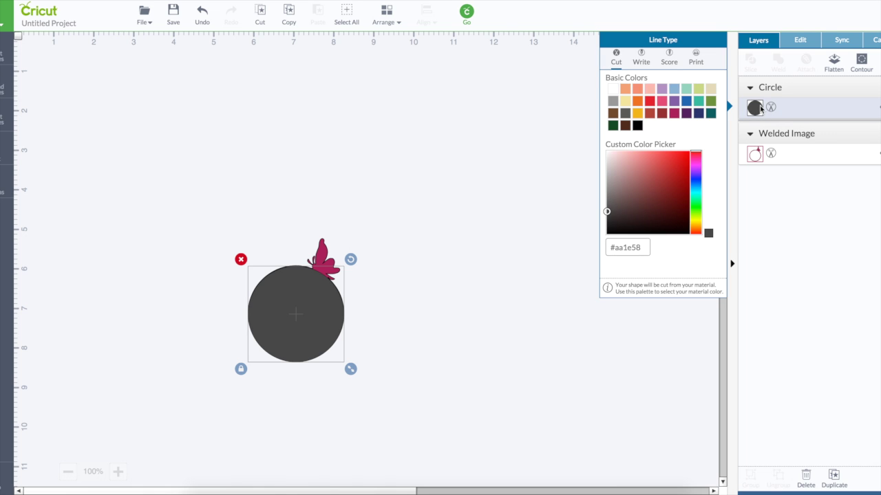
pyautogui.click(611, 88)
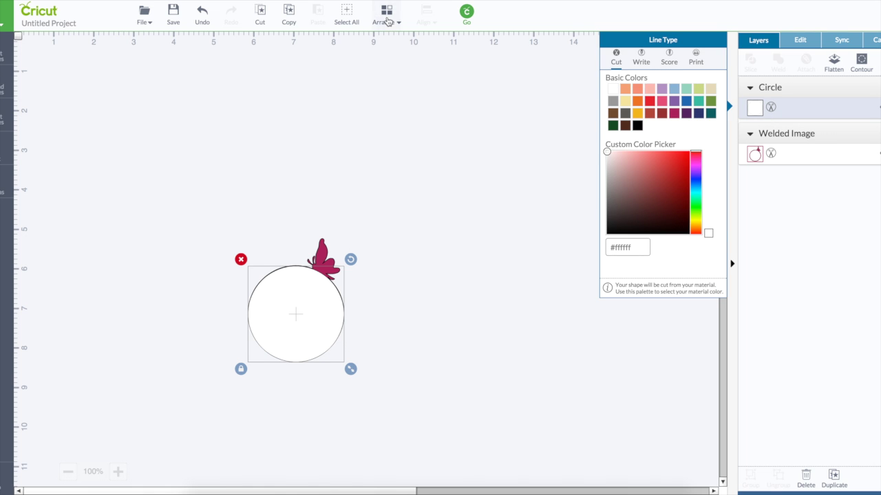
pyautogui.click(387, 20)
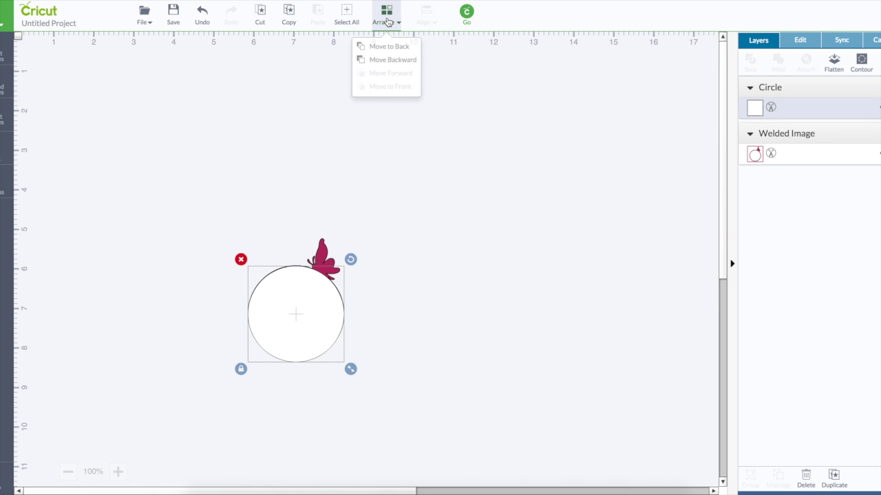
pyautogui.click(385, 53)
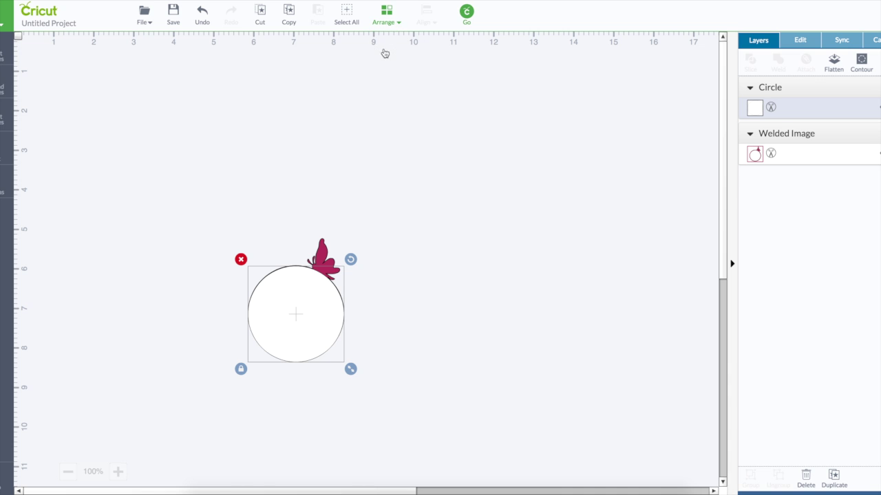
# Select the white circle and the plum ring-and-butterfly and flatten them into one set.
pyautogui.click(228, 247)
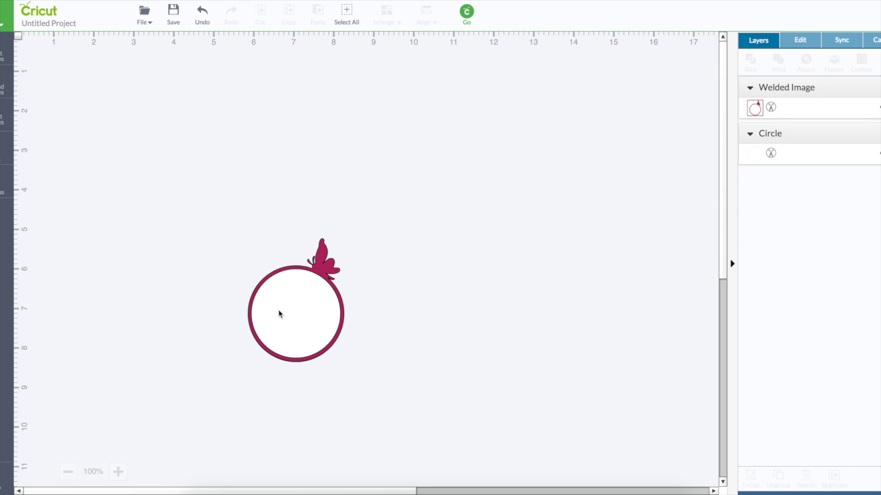
pyautogui.moveTo(396, 372); pyautogui.dragTo(406, 388)
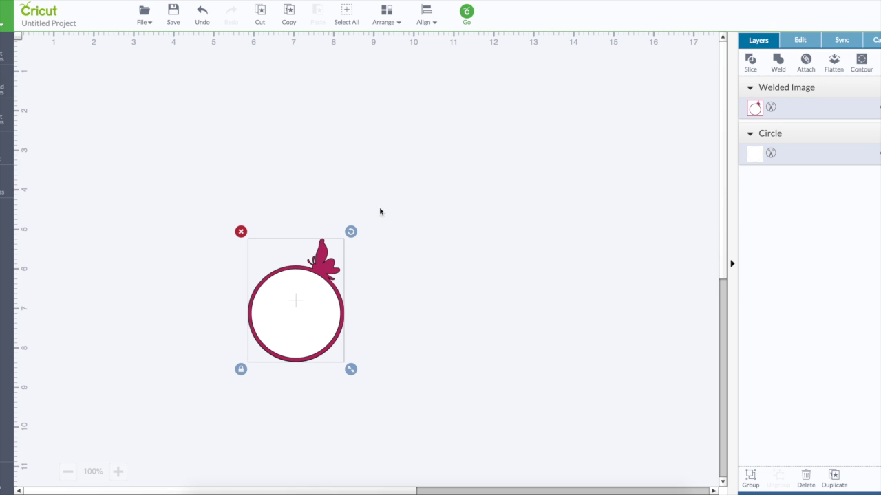
pyautogui.click(834, 63)
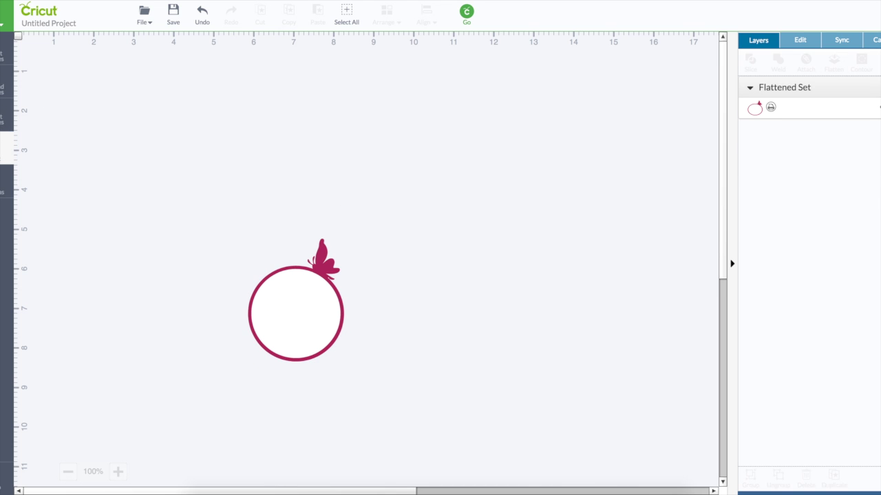
# Add a text box containing the letter P.
pyautogui.click(7, 147)
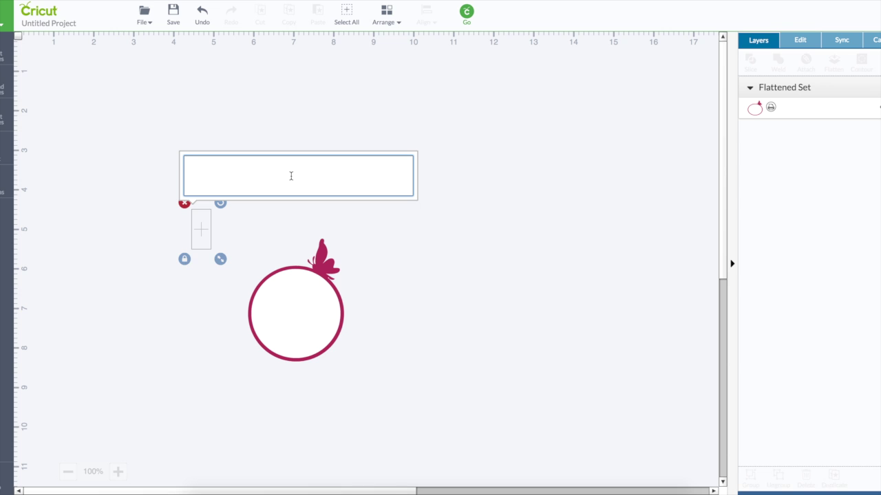
pyautogui.click(291, 176)
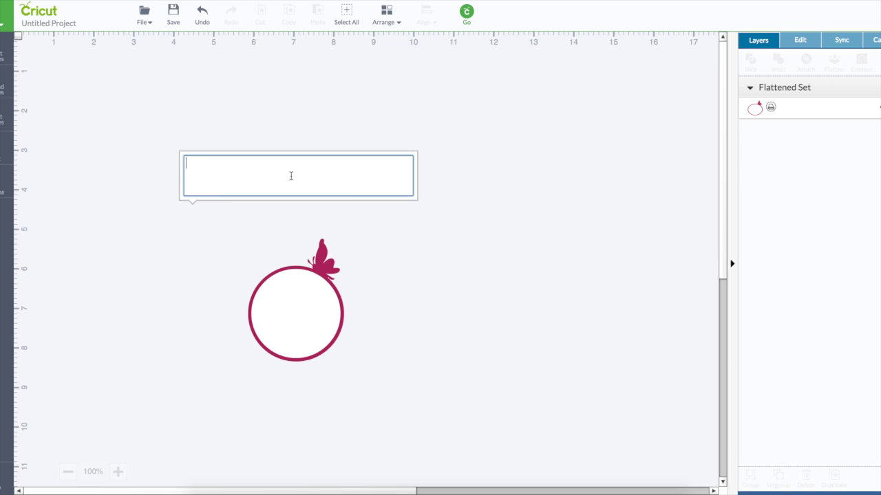
pyautogui.click(468, 243)
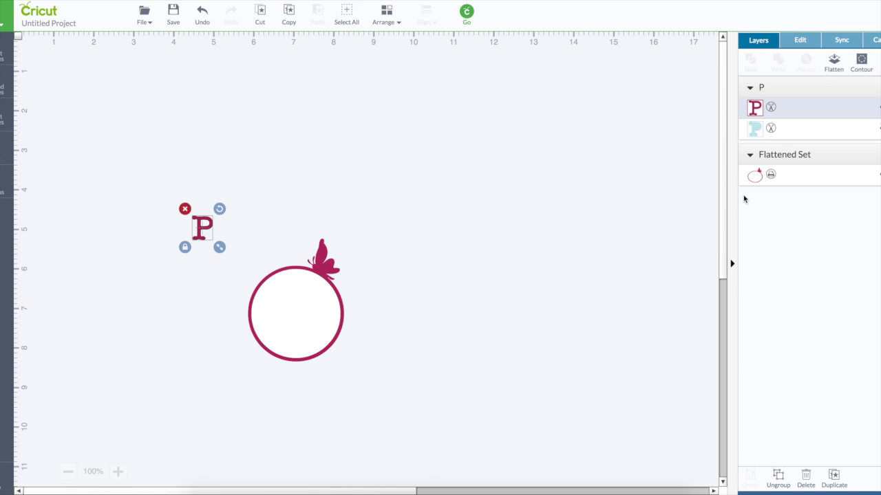
# Change the P's font to Regal.
pyautogui.click(798, 44)
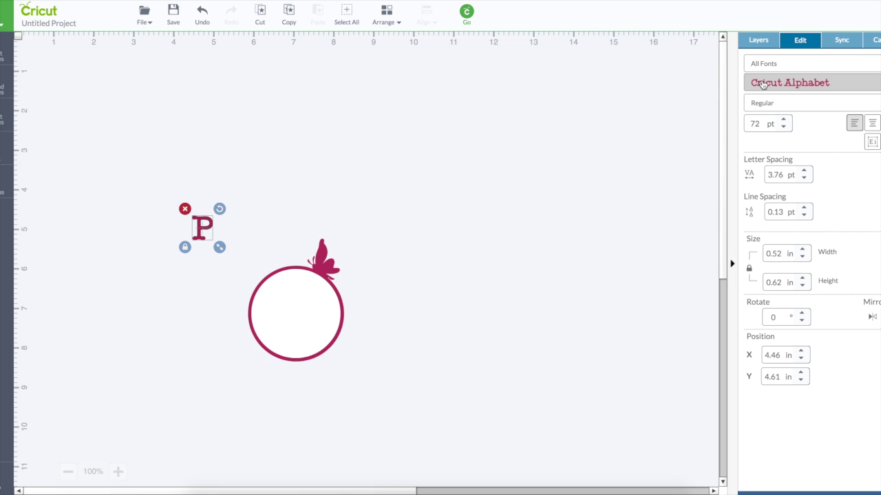
pyautogui.click(814, 78)
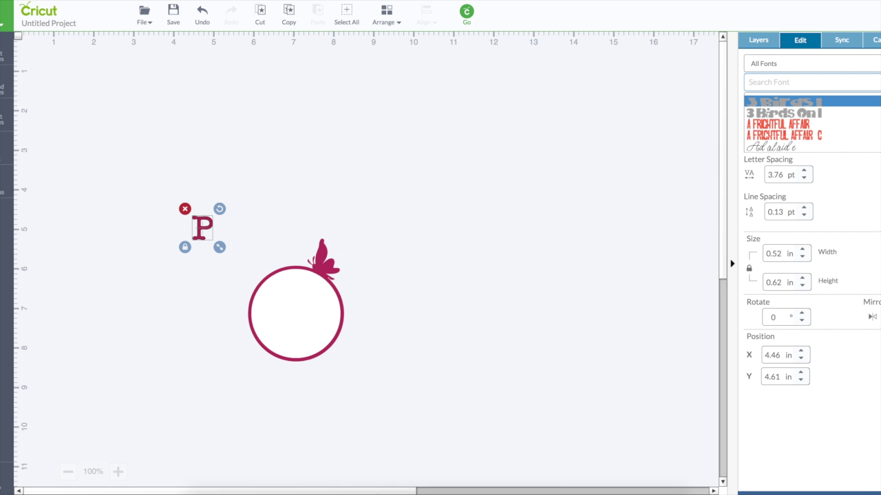
pyautogui.write('regal')
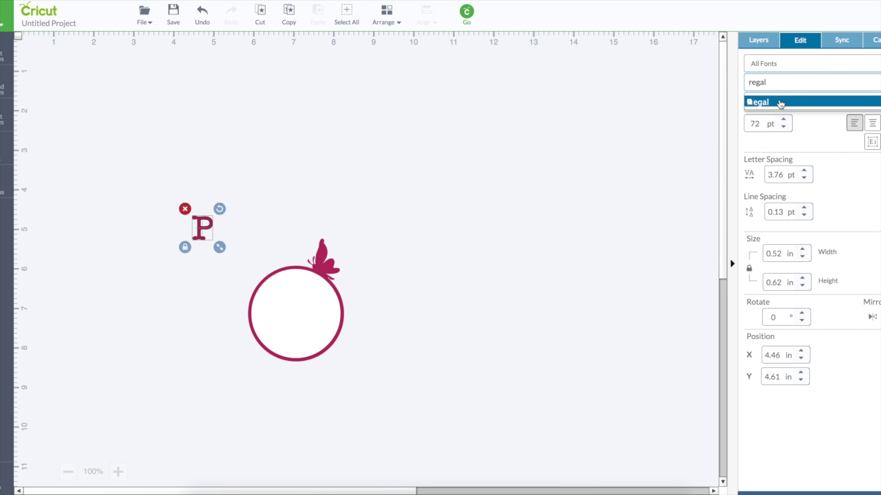
pyautogui.click(780, 103)
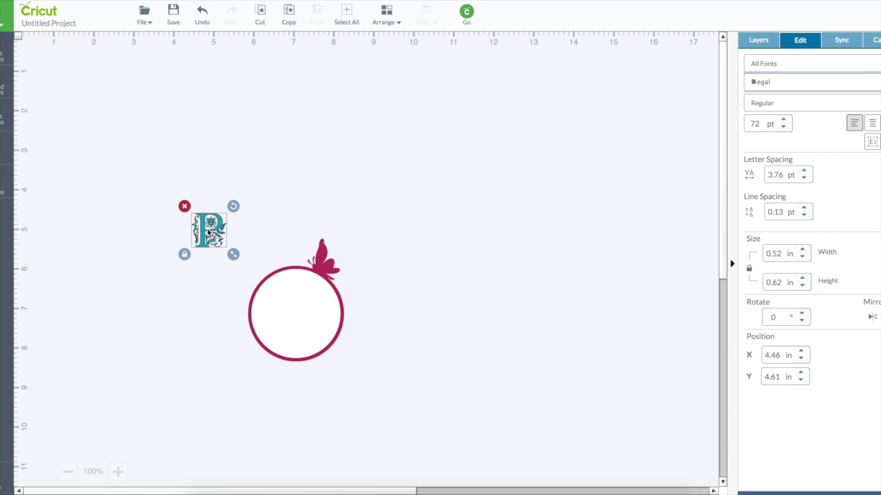
# Enlarge and centre the P inside the ring and colour it lavender.
pyautogui.moveTo(255, 278); pyautogui.dragTo(330, 341)
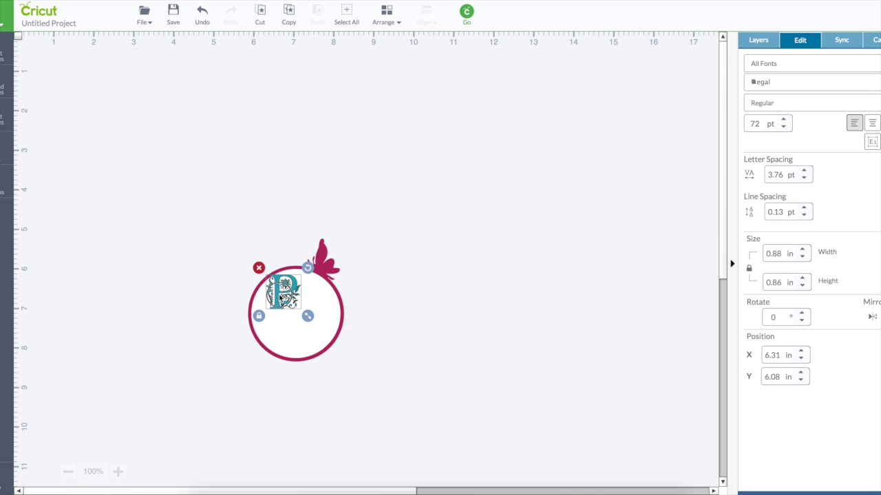
pyautogui.moveTo(280, 300); pyautogui.dragTo(344, 374)
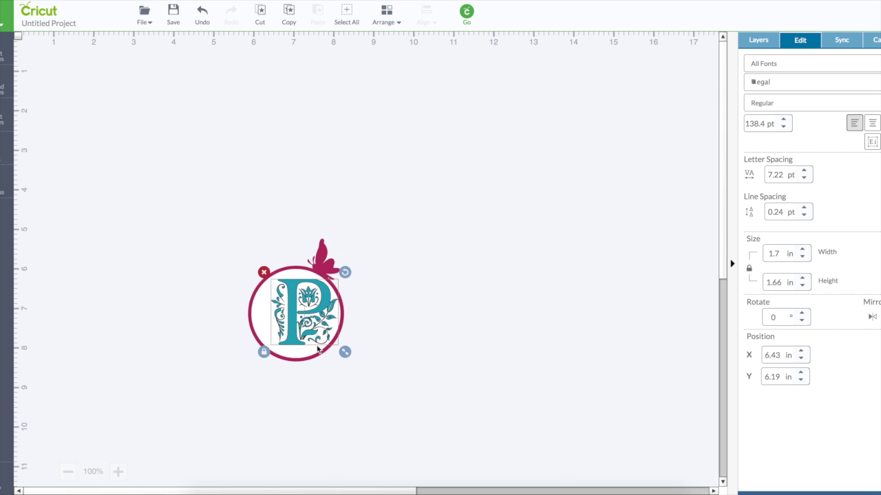
pyautogui.moveTo(302, 318); pyautogui.dragTo(296, 318)
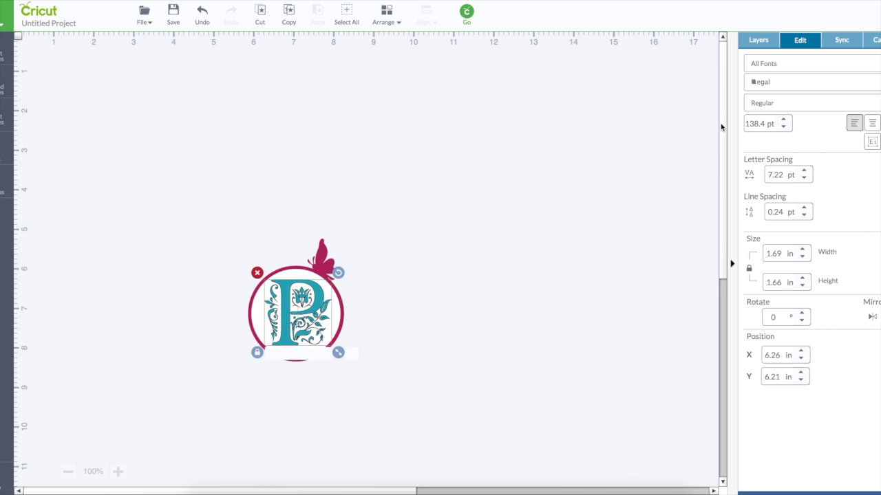
pyautogui.click(758, 41)
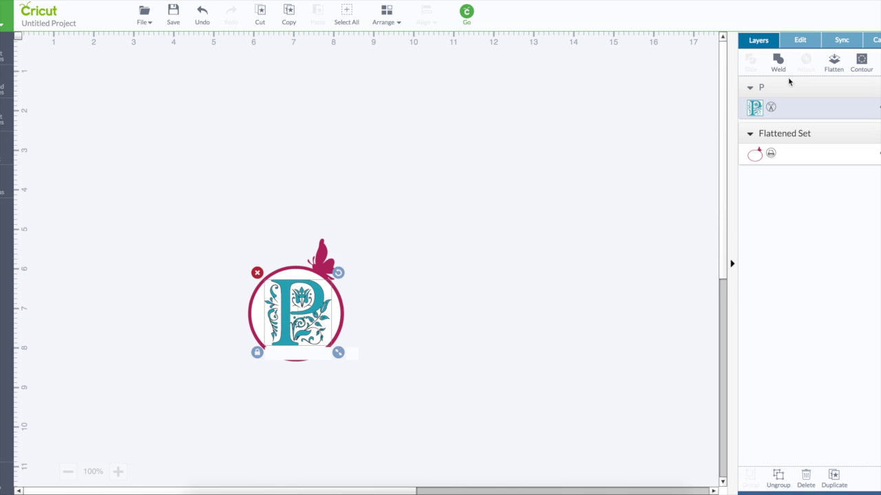
pyautogui.click(754, 108)
pyautogui.click(661, 88)
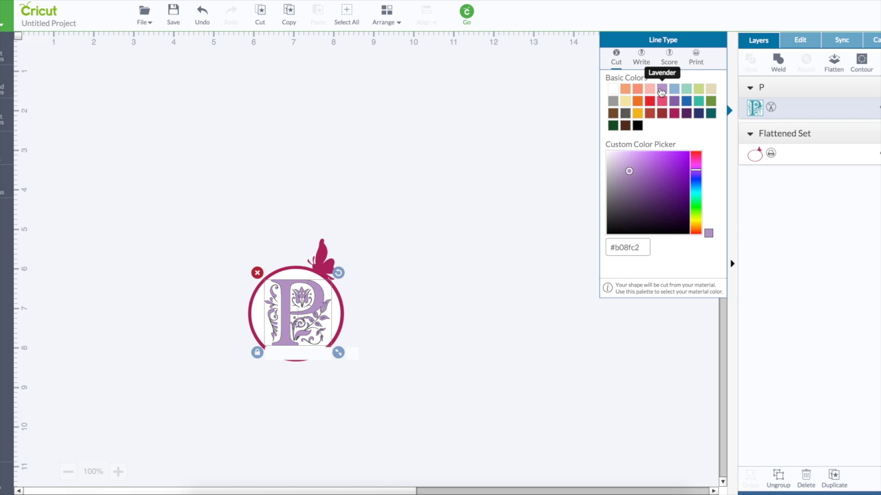
pyautogui.click(399, 230)
# Select the P and ring together and flatten them into one set.
pyautogui.moveTo(231, 227); pyautogui.dragTo(437, 447)
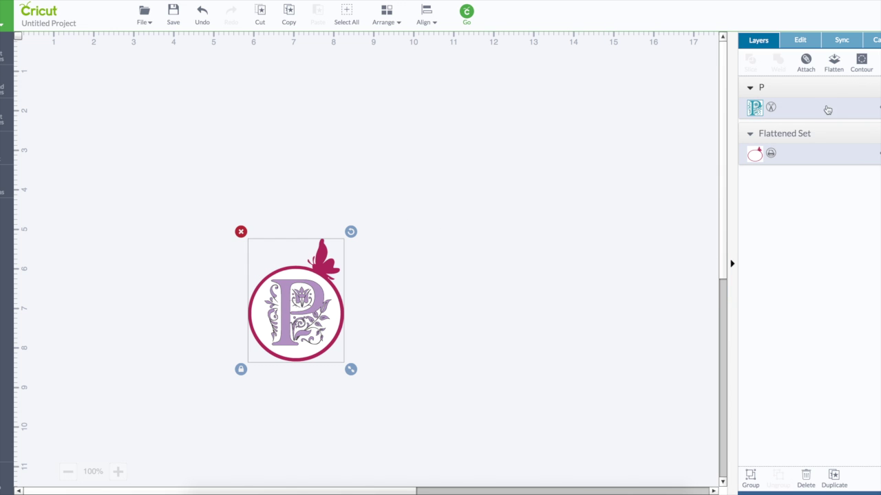
pyautogui.click(833, 63)
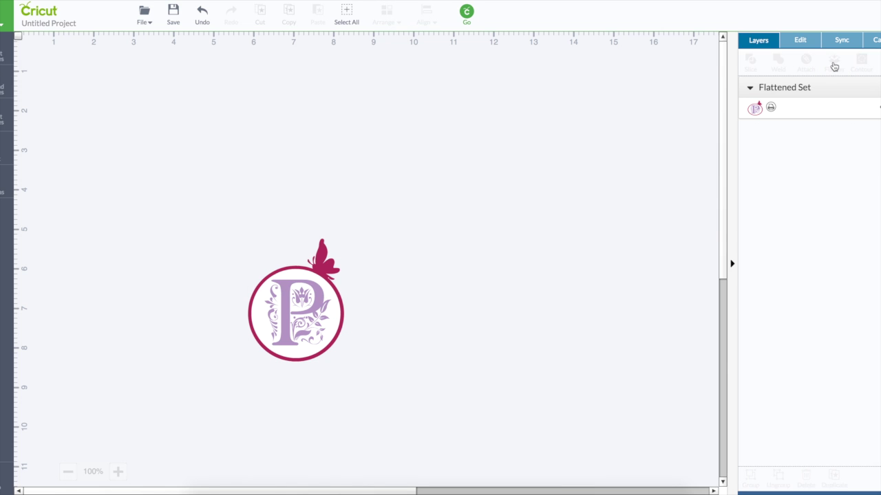
pyautogui.click(465, 13)
pyautogui.click(465, 14)
# Open the mat preview to see the monogram on the 8.5x11 print sheet.
pyautogui.click(467, 14)
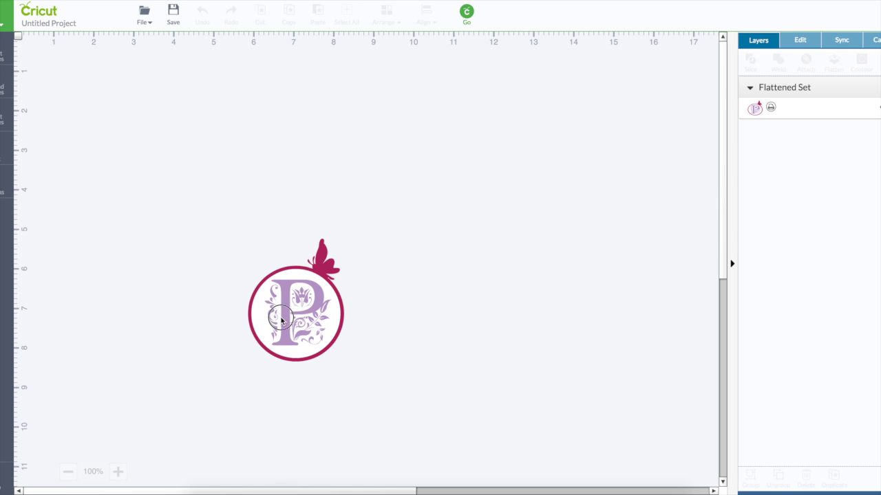
# Resize the flattened monogram to 1 in wide.
pyautogui.click(280, 320)
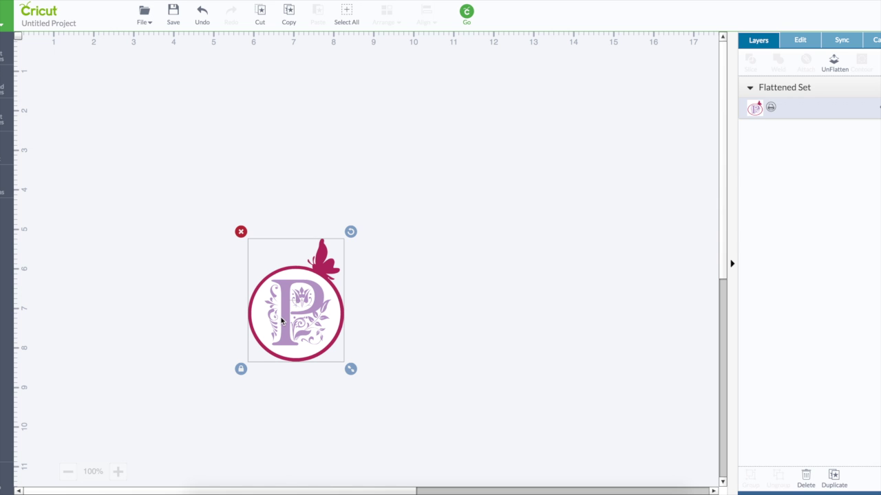
pyautogui.click(798, 43)
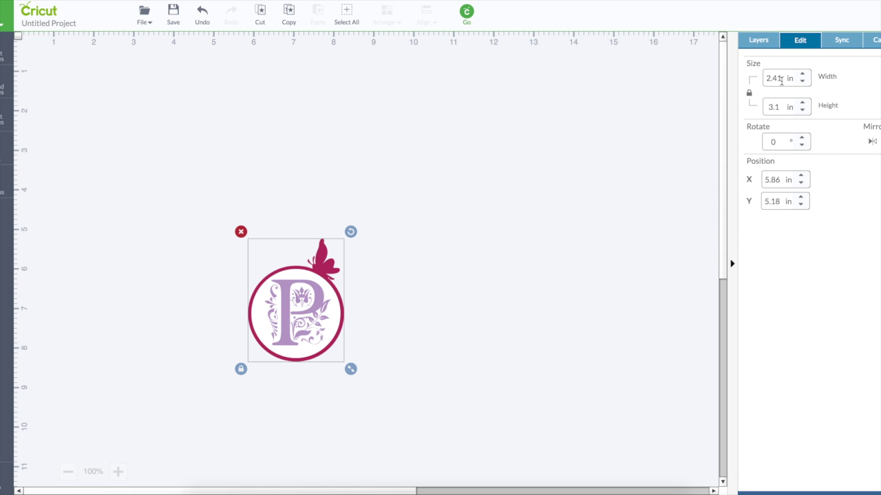
pyautogui.click(780, 79)
pyautogui.write('1')
pyautogui.press('BackSpace')
pyautogui.press('BackSpace')
pyautogui.press('BackSpace')
pyautogui.press('BackSpace')
pyautogui.press('Return')
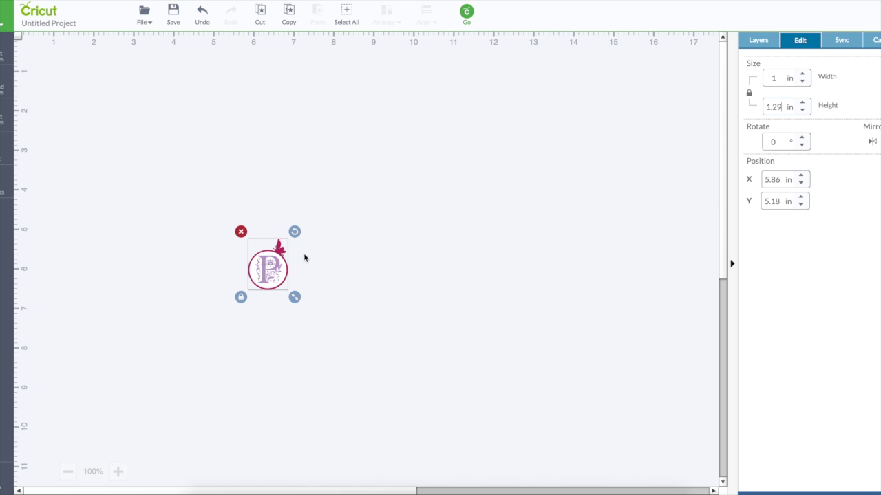
# Duplicate the monogram four times for five copies, then select all five.
pyautogui.click(752, 44)
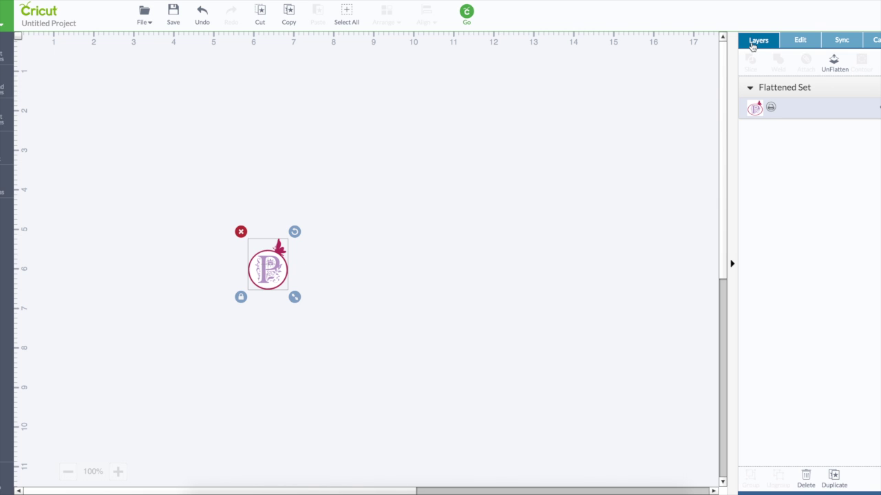
pyautogui.click(834, 477)
pyautogui.click(834, 477)
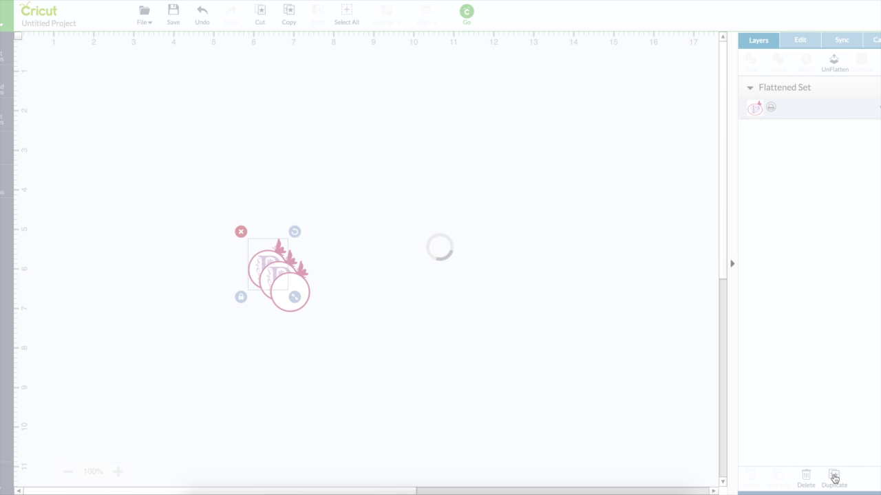
pyautogui.click(834, 477)
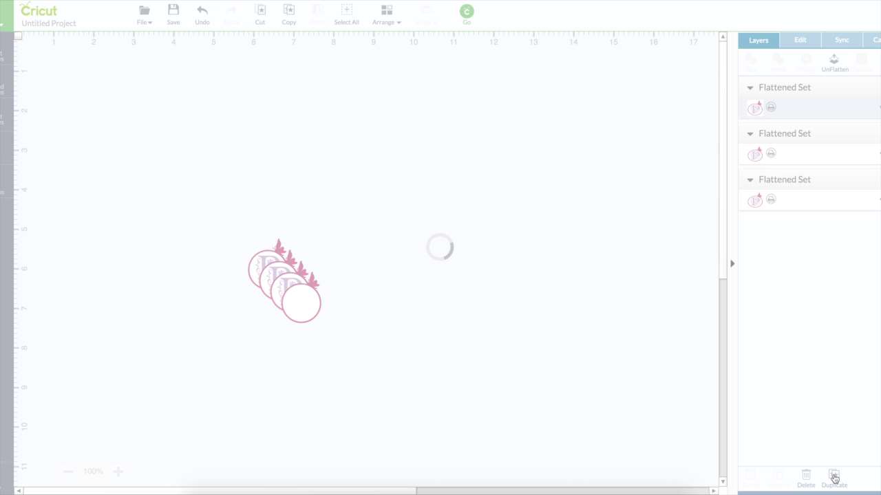
pyautogui.click(833, 477)
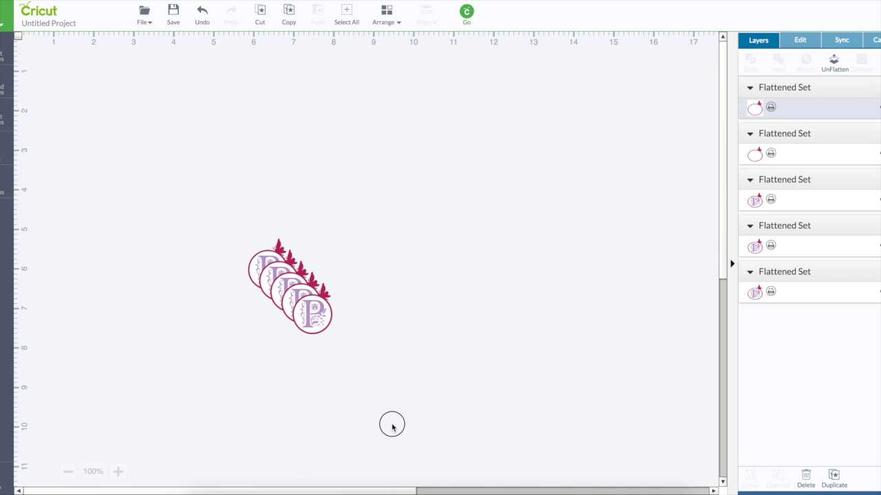
pyautogui.moveTo(386, 418); pyautogui.dragTo(250, 130)
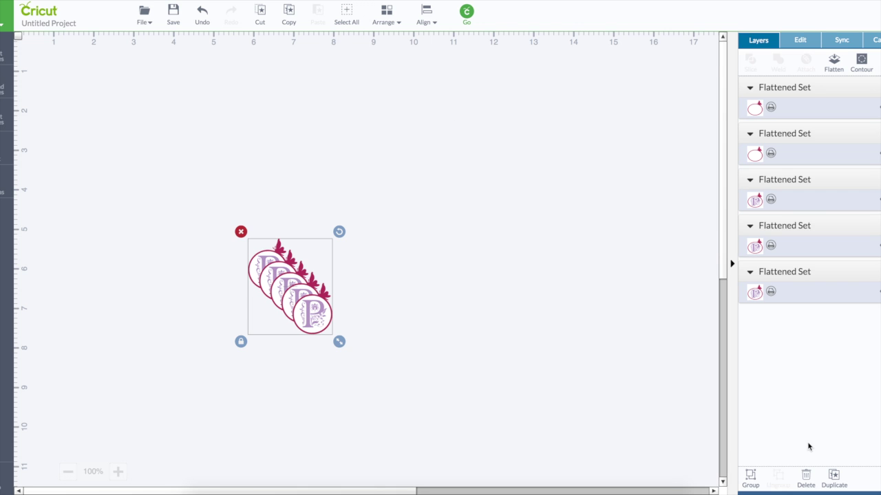
# Duplicate the five selected monogram copies, then select every copy on the canvas.
pyautogui.click(833, 479)
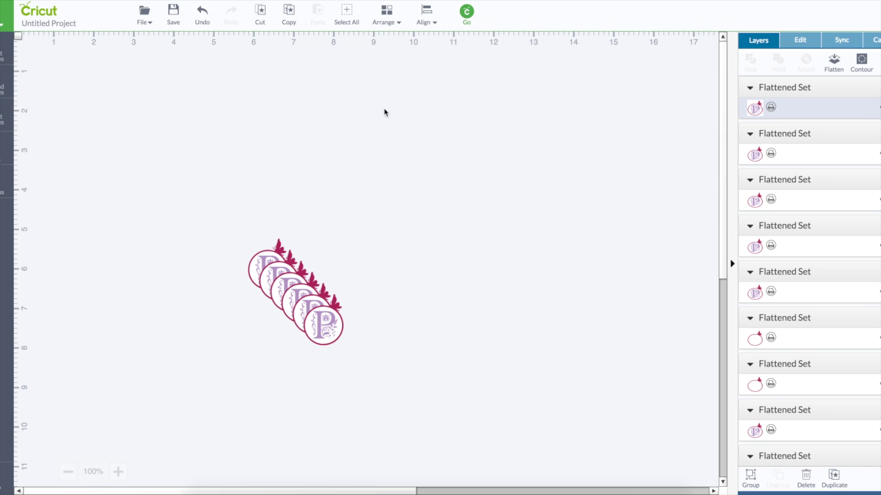
pyautogui.click(218, 218)
pyautogui.click(347, 10)
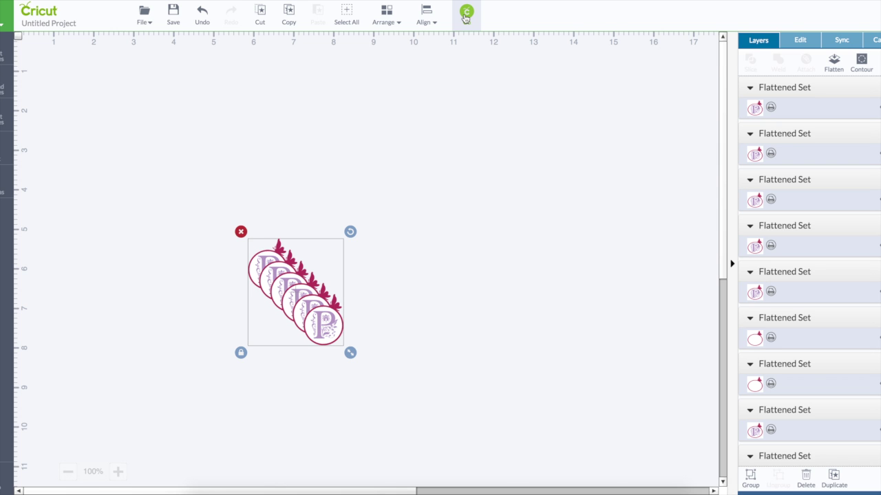
pyautogui.click(465, 18)
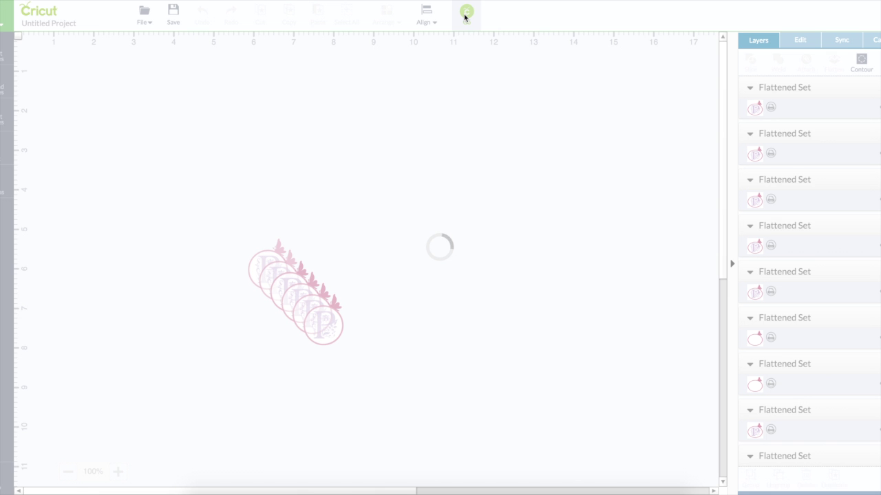